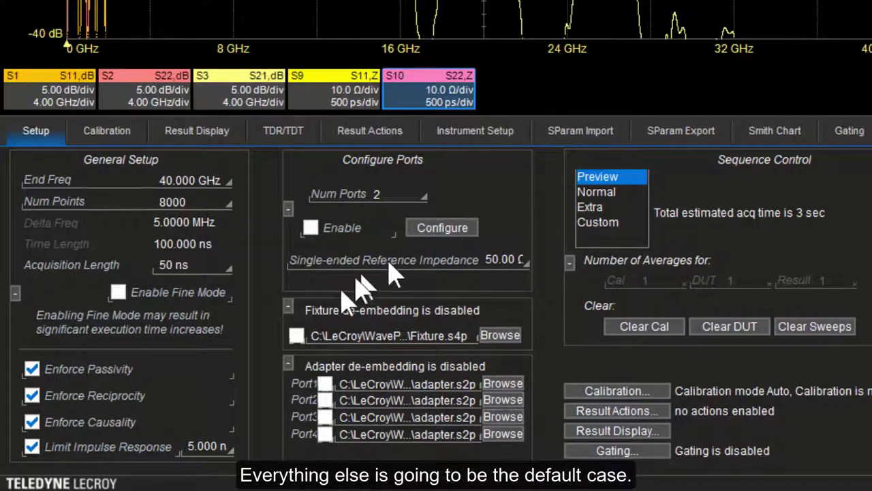
Confirm gating is disabled on all ports, then acquire a fresh S-parameter and TDR measurement.
left_click(849, 130)
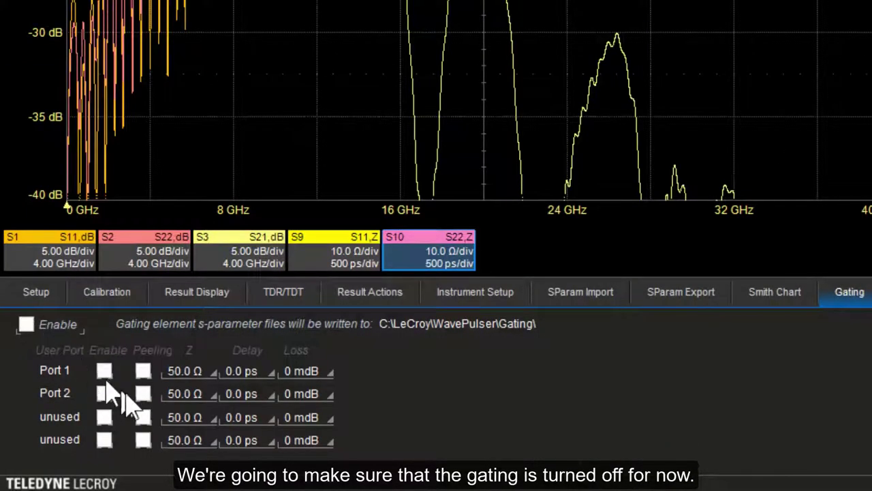
left_click(53, 295)
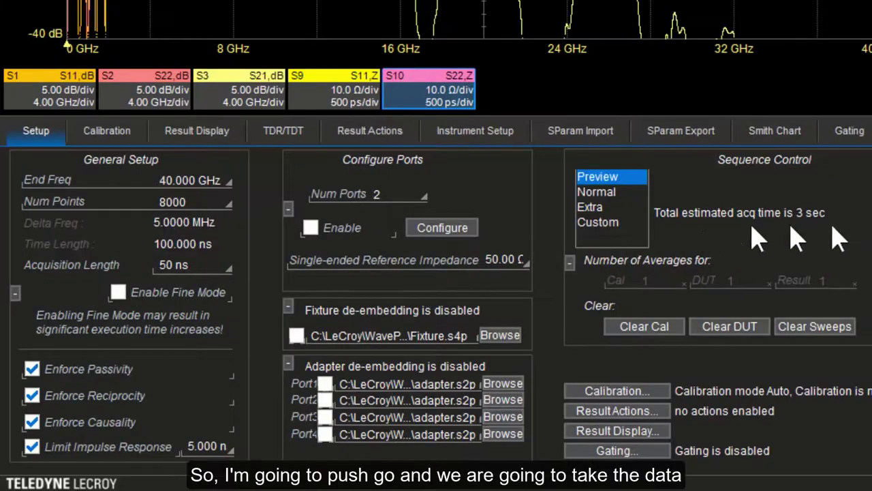
left_click(749, 251)
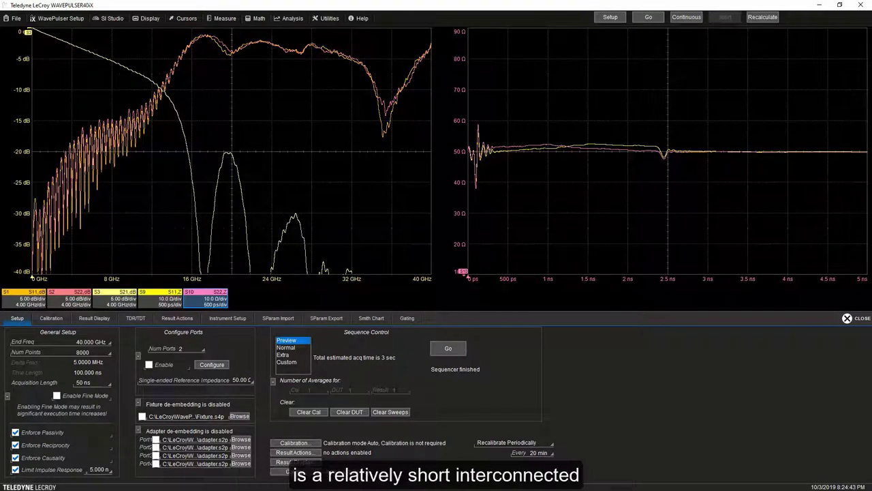
key("alt+Tab")
left_click_drag(357, 106, 501, 51)
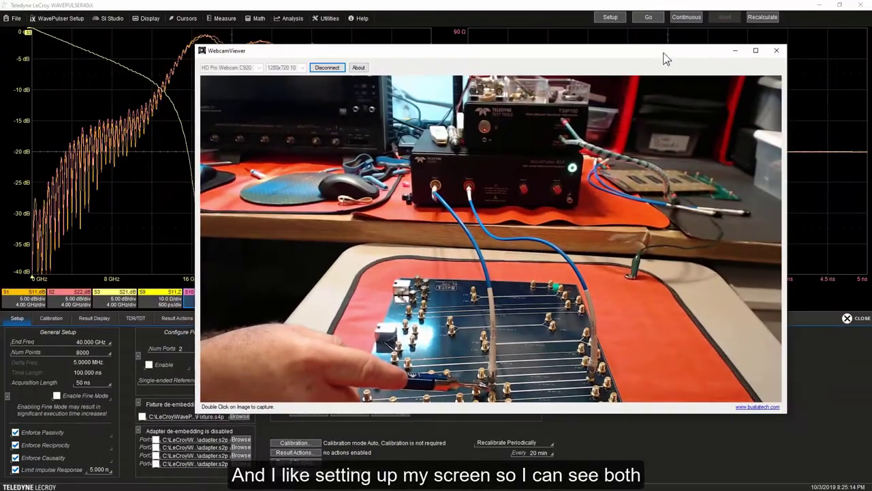
left_click_drag(662, 59, 1, 226)
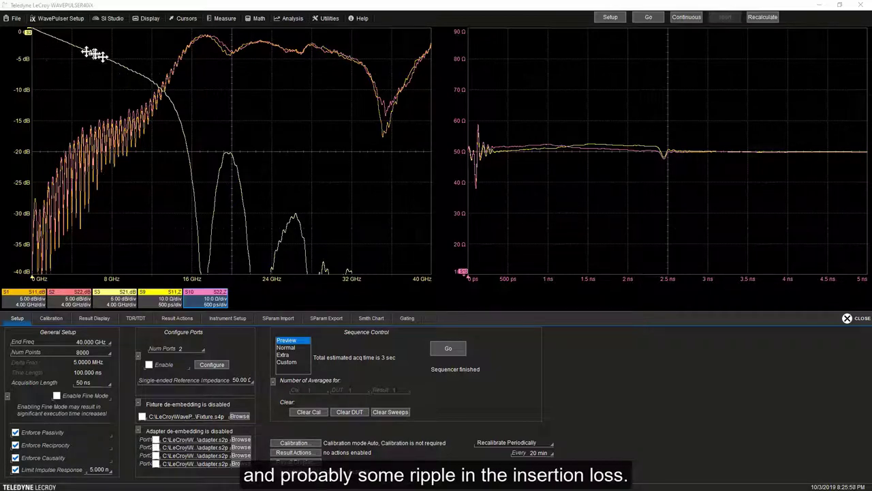
Acquire a new board measurement showing the ~34 Ω section and open S1's display settings.
left_click(451, 353)
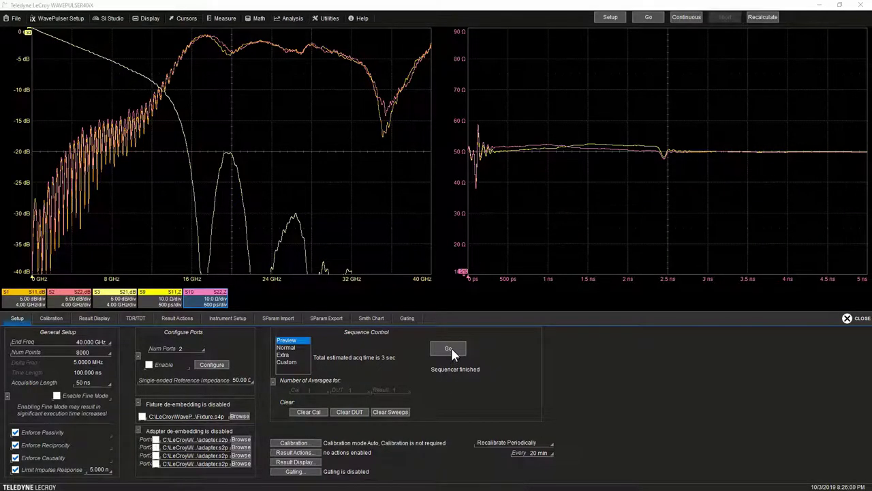
left_click(20, 301)
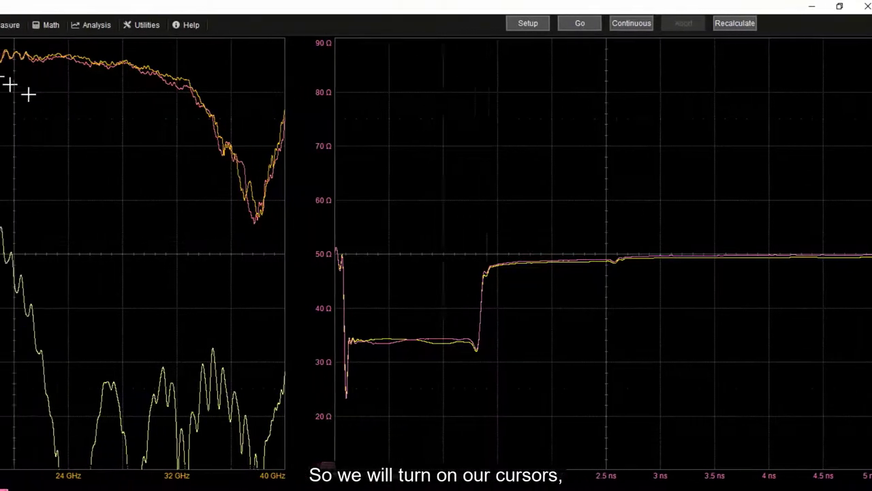
Enable a horizontal absolute cursor at about 173 ps, reading roughly 34 Ω on both TDR traces.
left_click(140, 24)
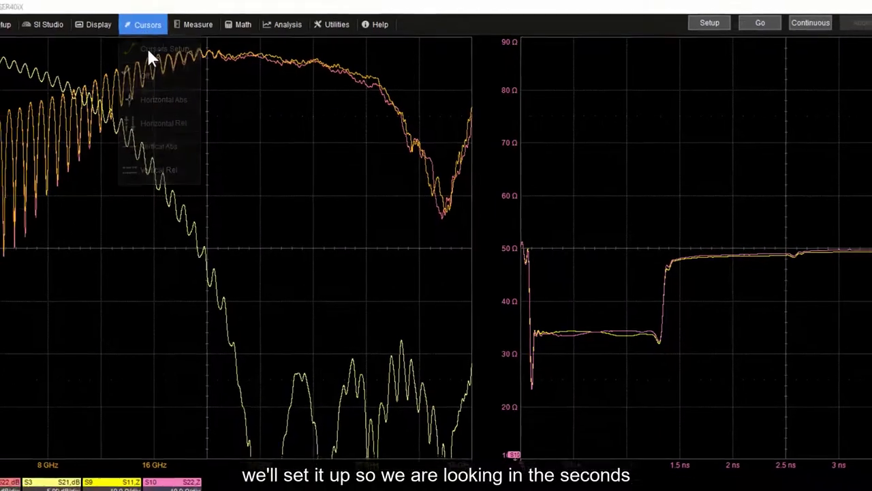
left_click(156, 50)
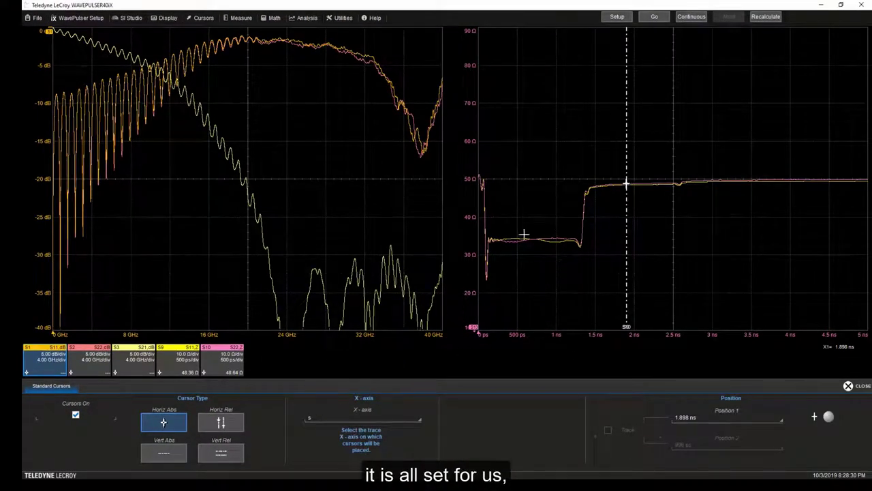
left_click_drag(627, 184, 623, 184)
left_click_drag(377, 122, 123, 225)
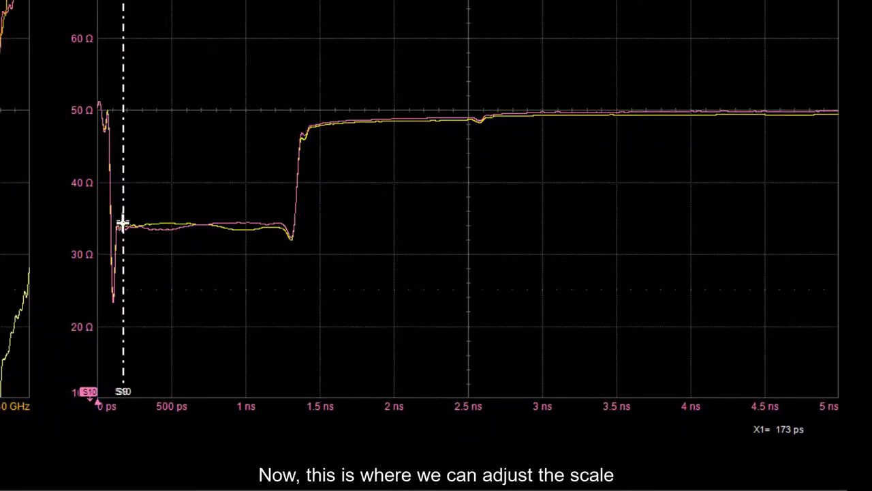
left_click(101, 370)
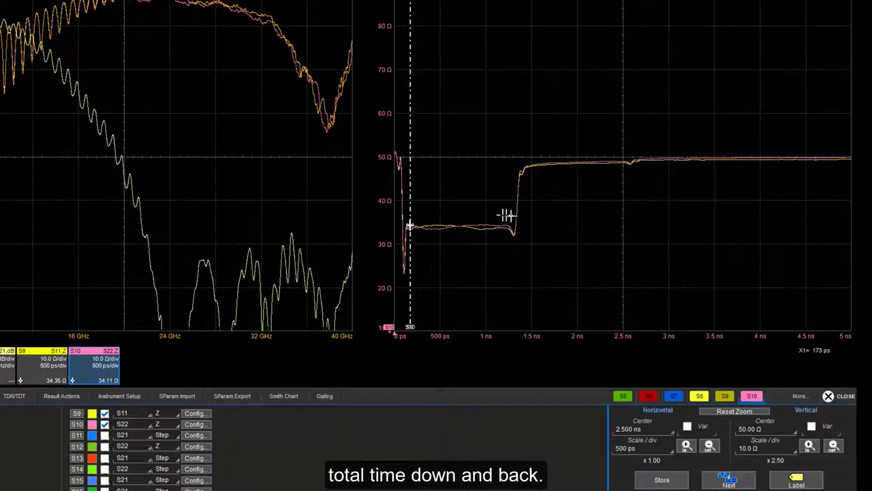
Turn off RoundTripTime for the TDR traces so the axis shows one-way time from 0 to 2.5 ns.
double_click(405, 231)
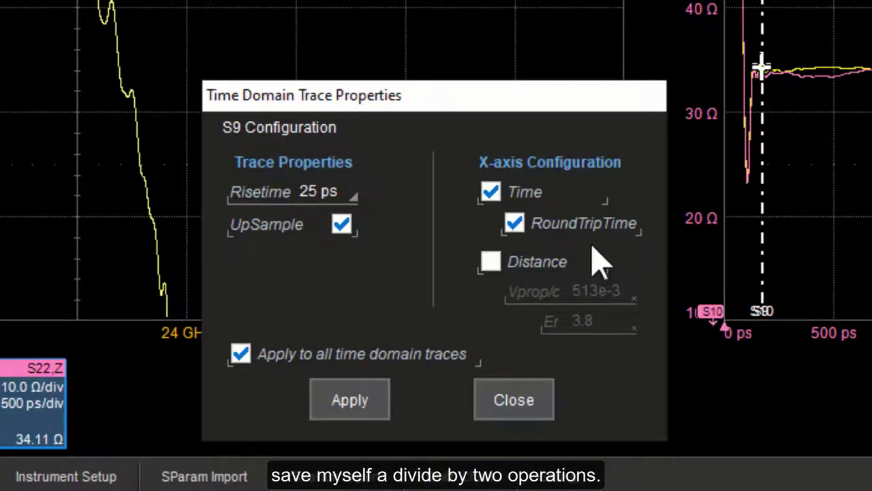
left_click(515, 223)
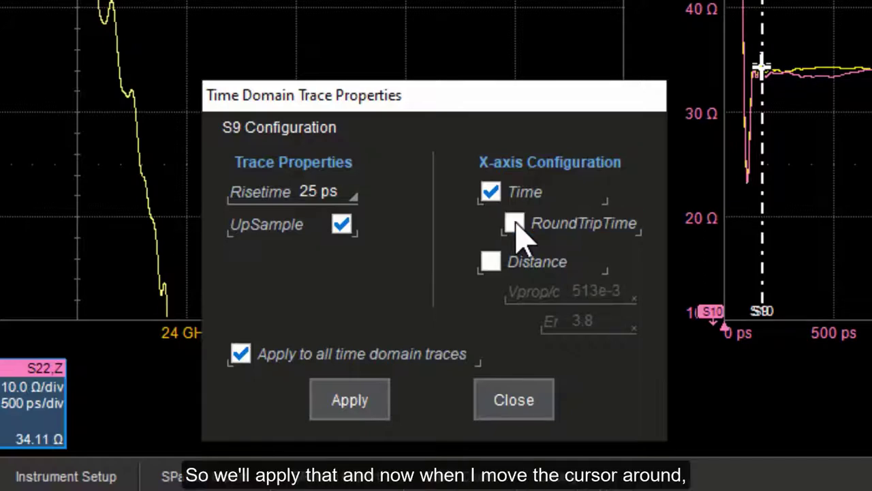
left_click(364, 403)
left_click(504, 399)
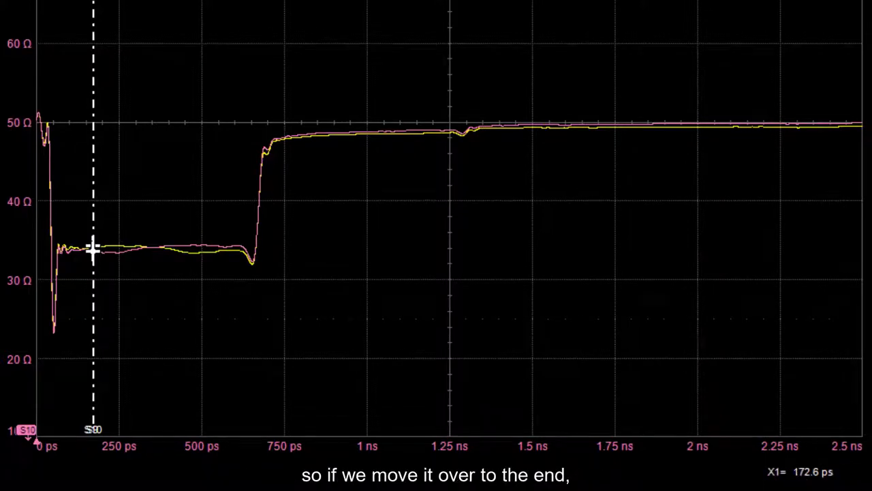
Move the time cursor from 0 ps to 97.7 ps, where the launch settles into the 34 Ω line.
left_click_drag(93, 249, 68, 251)
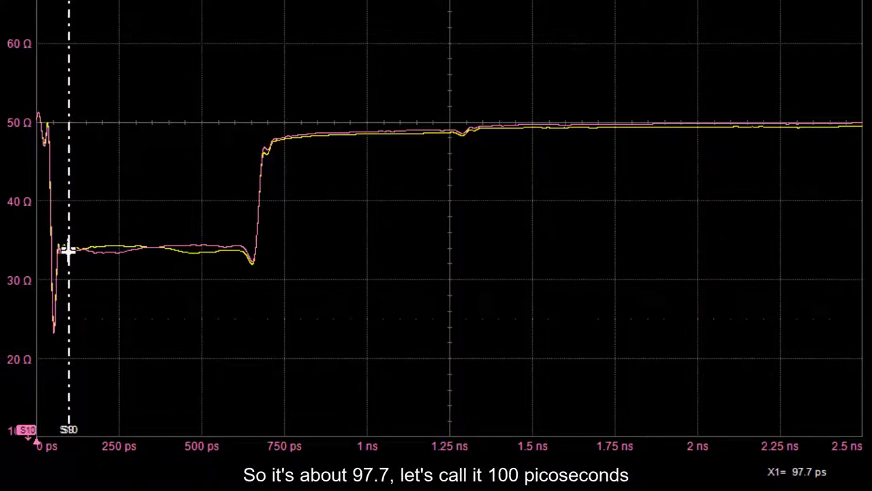
left_click_drag(68, 251, 68, 251)
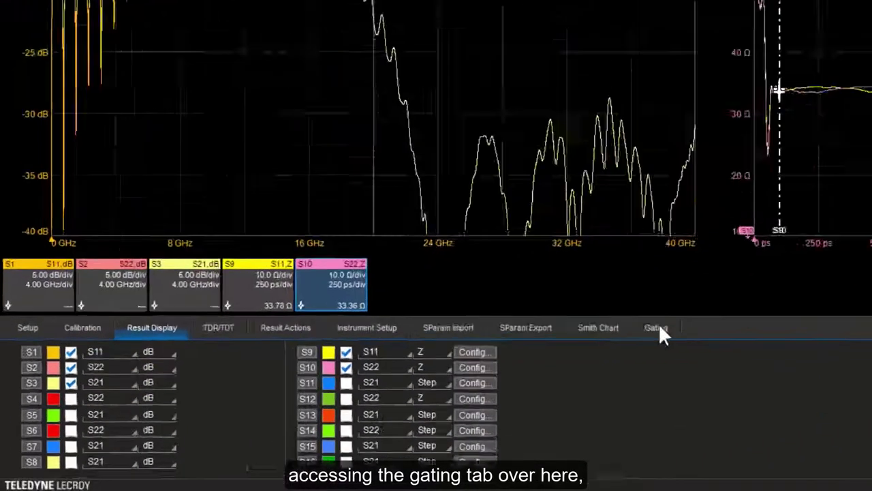
Enable gating on Port 1 and Port 2, with peeling turned on for both ports.
left_click(407, 390)
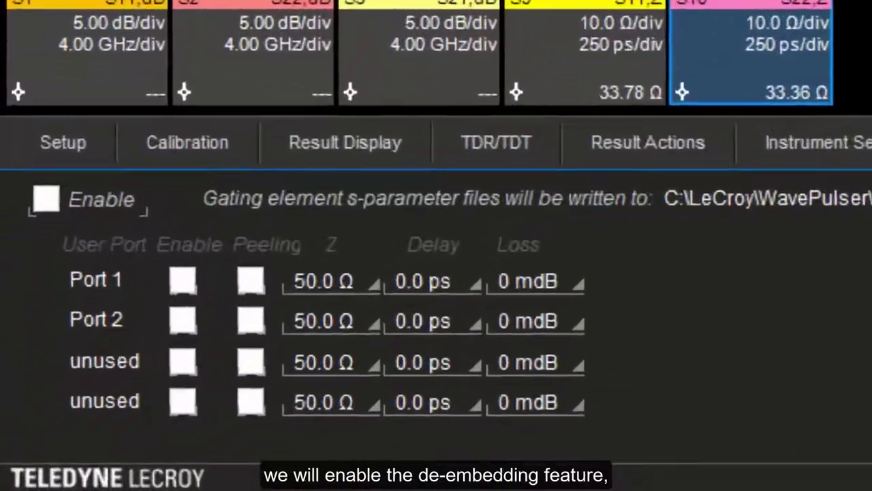
left_click(47, 191)
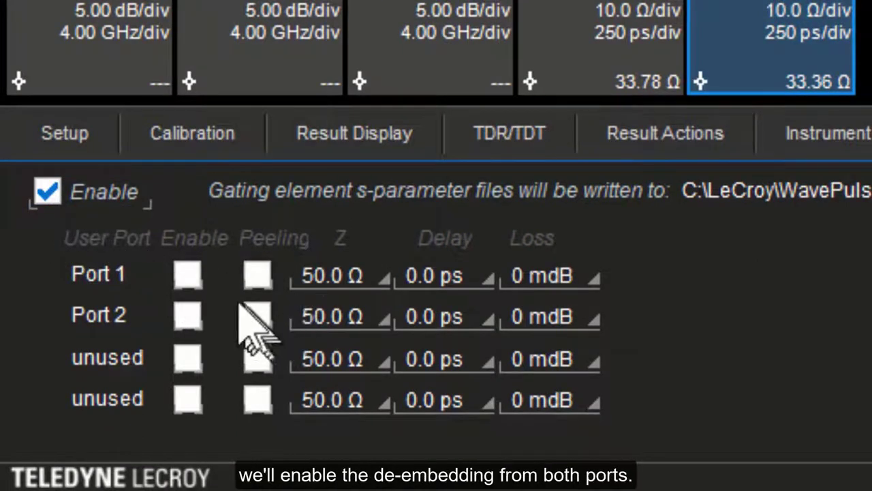
left_click(188, 274)
left_click(187, 318)
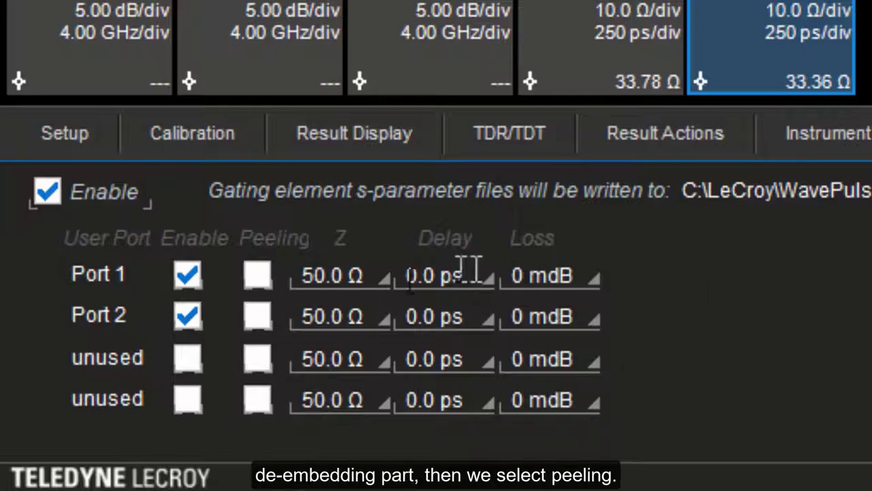
left_click(258, 278)
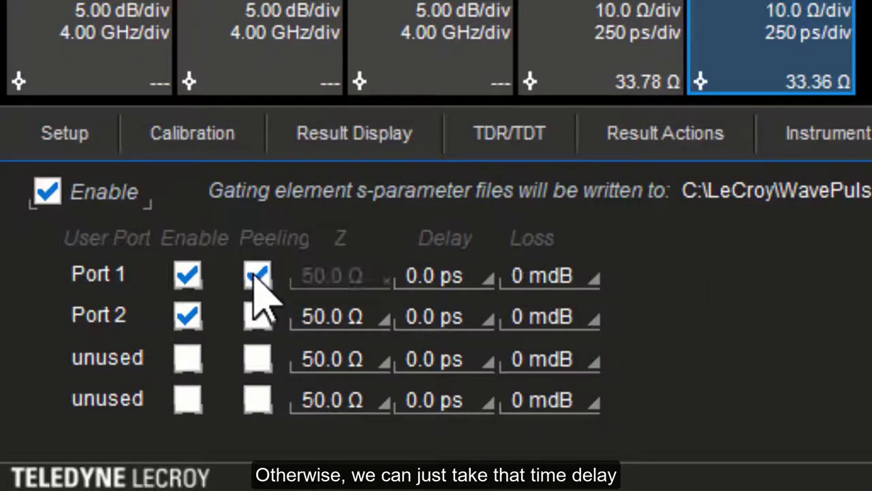
left_click(257, 278)
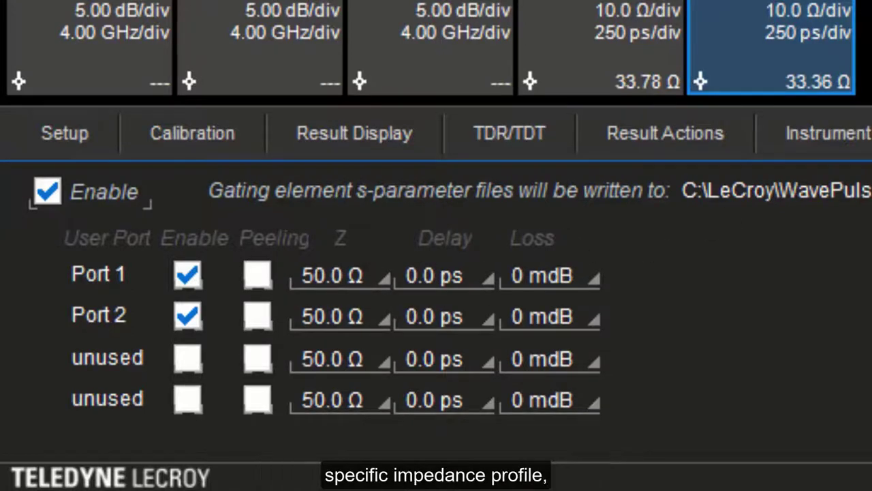
left_click(258, 274)
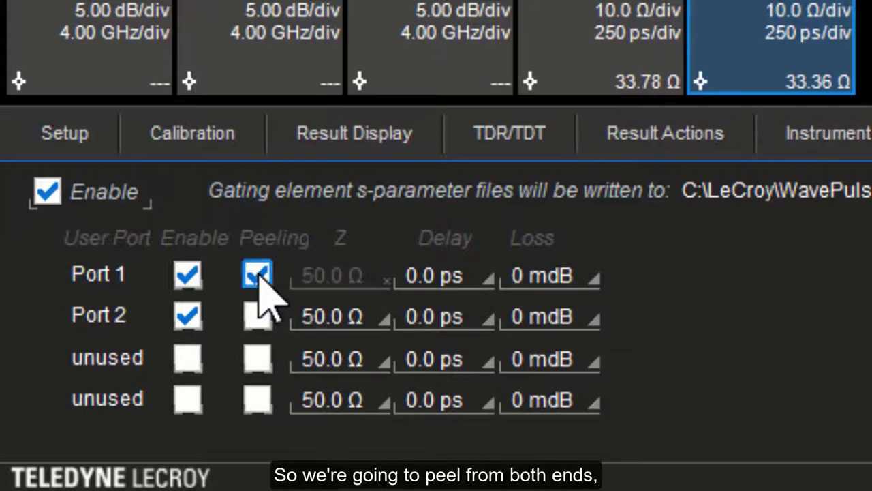
left_click(257, 315)
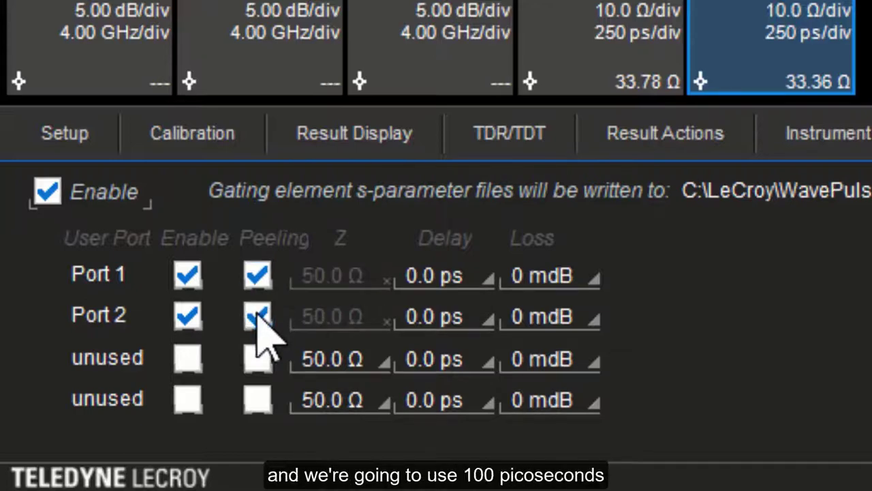
Set the gating delay to 100 ps for both Port 1 and Port 2.
left_click(430, 286)
type("100.0 p")
key("Return")
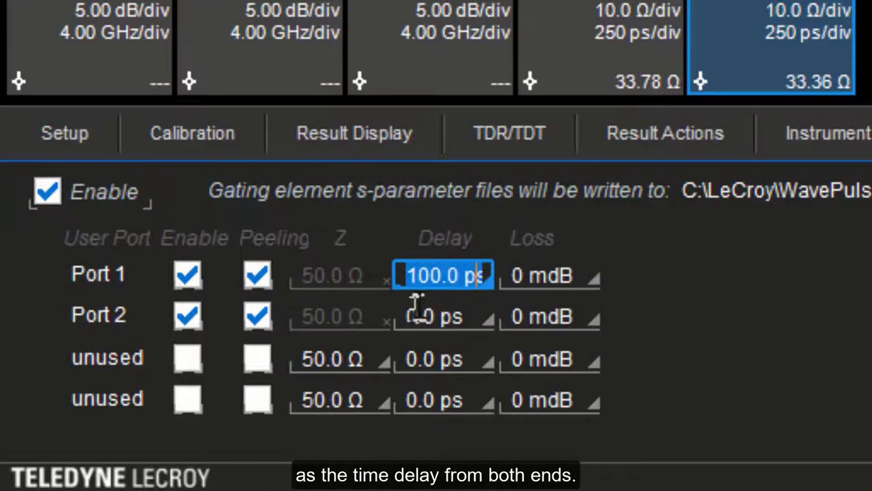
left_click(432, 321)
type("100p")
key("Return")
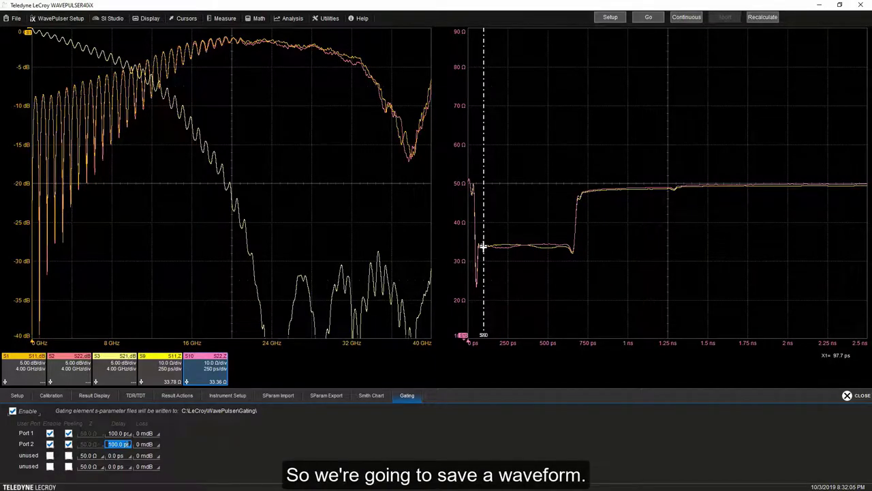
Save the S11 result S1 into memory M1 via Save Waveform.
left_click(16, 20)
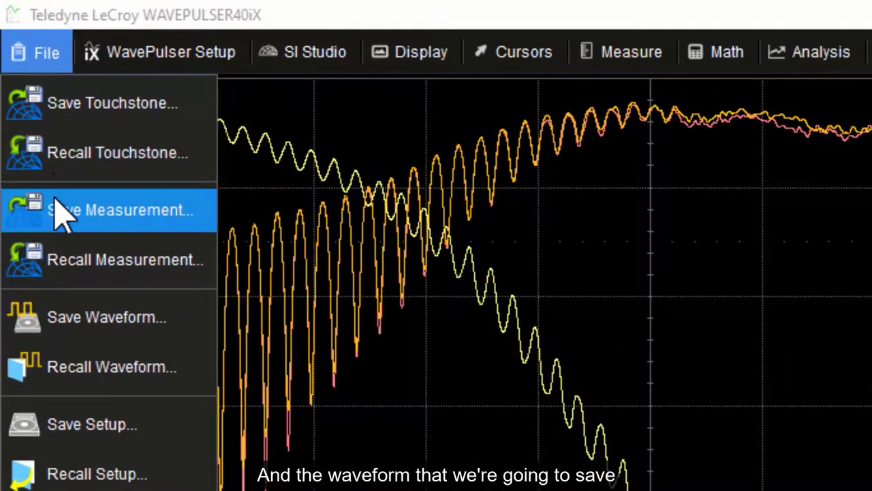
left_click(54, 320)
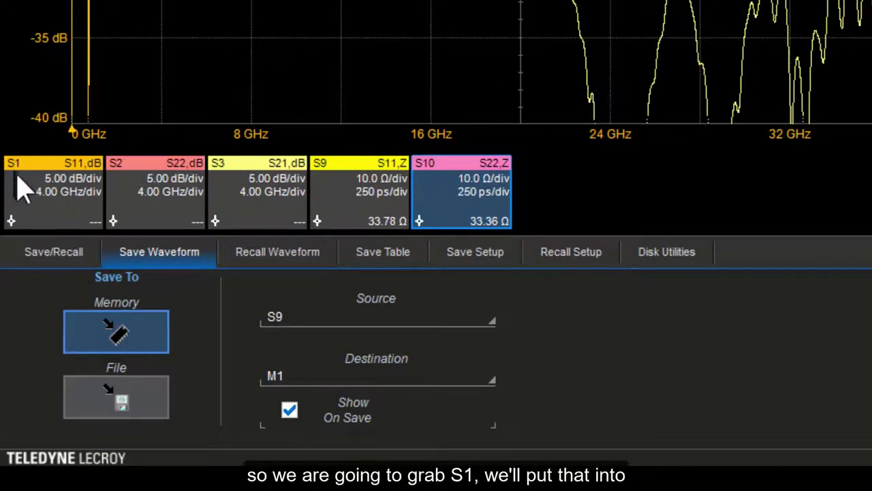
left_click(273, 322)
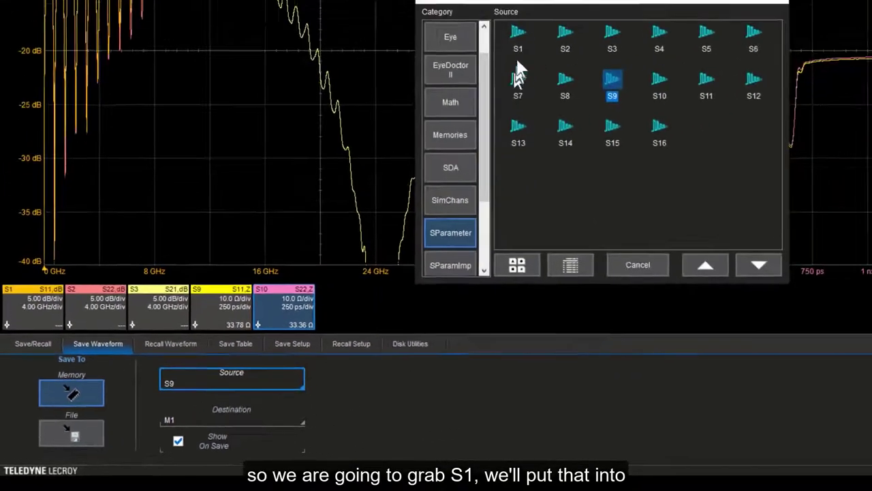
left_click(518, 40)
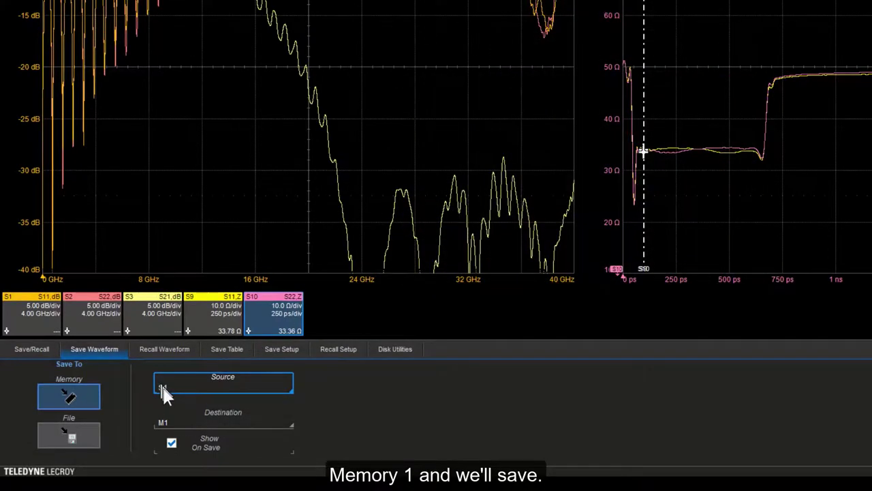
left_click(801, 439)
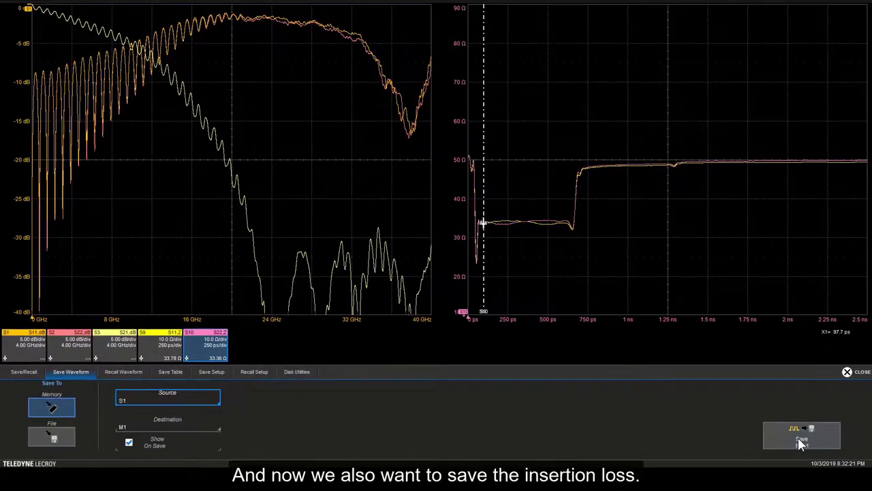
left_click(798, 438)
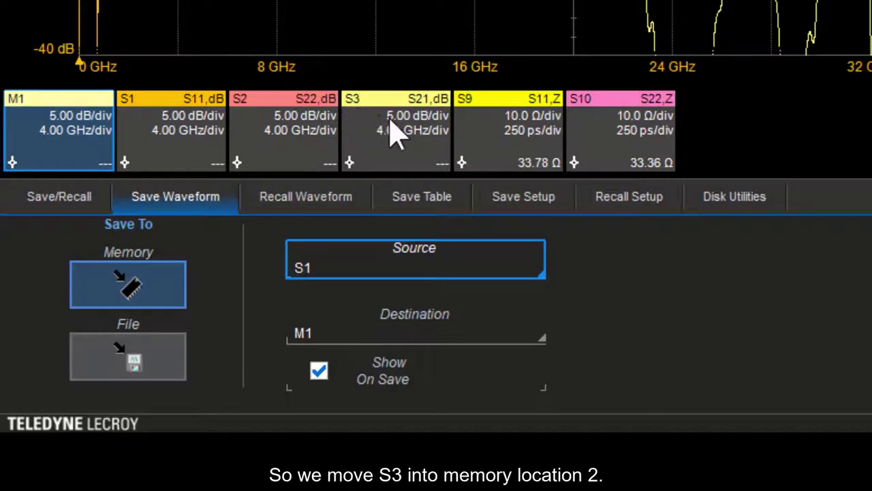
Save the S21 result S3 into memory M2.
left_click_drag(386, 139, 335, 269)
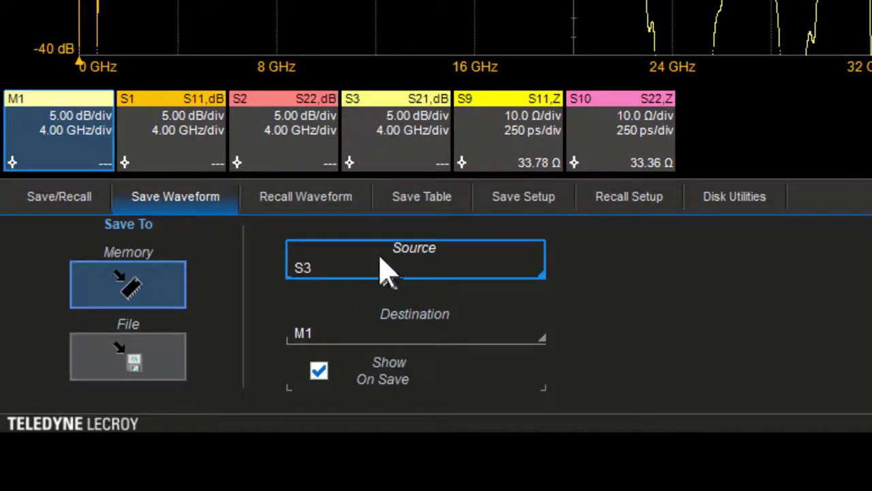
left_click(326, 345)
left_click(433, 295)
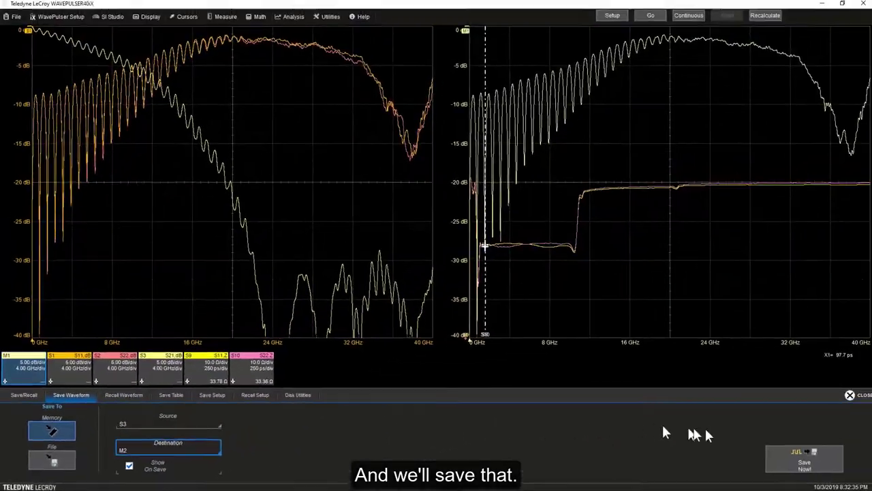
left_click(804, 460)
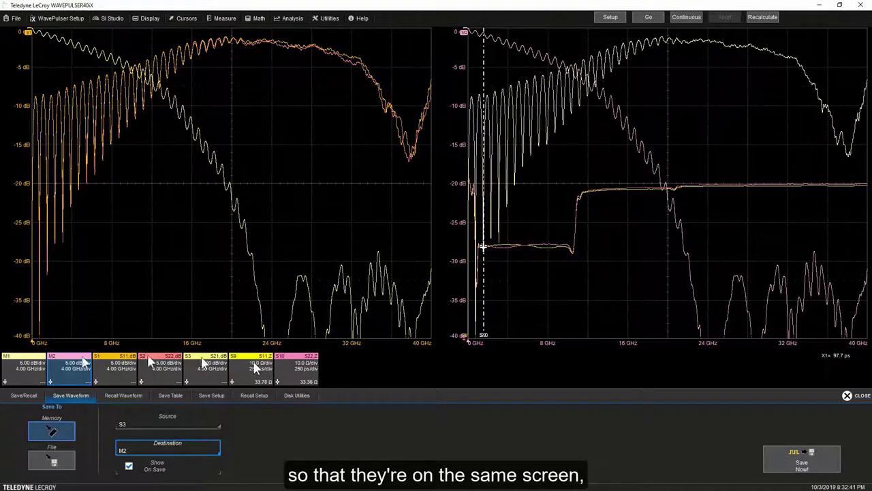
Place memory traces M1 and M2 on the left S-parameter grid and recalculate with gating.
left_click_drag(18, 368, 77, 276)
left_click_drag(68, 361, 109, 266)
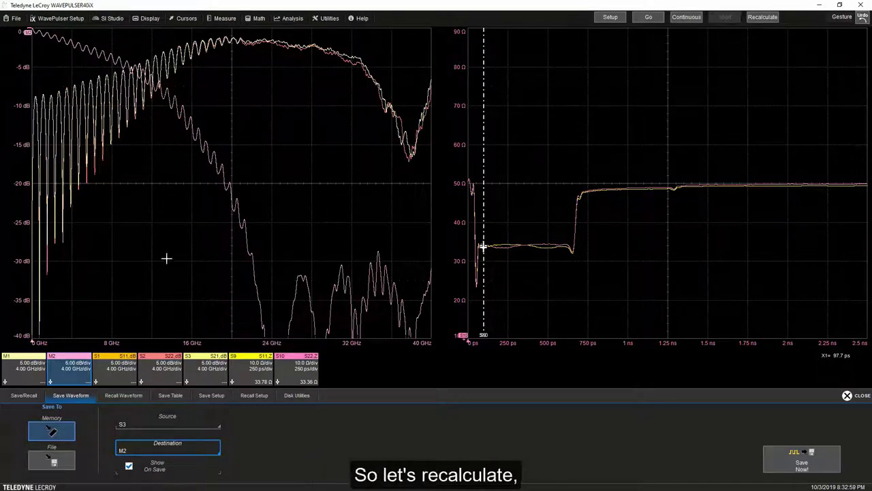
left_click(765, 19)
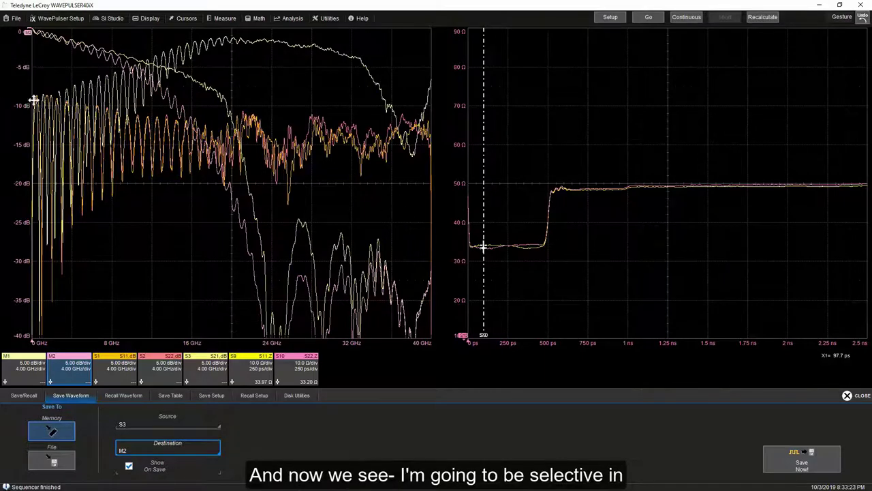
Hide S3 (S21) and S2 (S22), leaving gated S1 (S11) shown alongside M1 and M2.
left_click(111, 366)
left_click(111, 364)
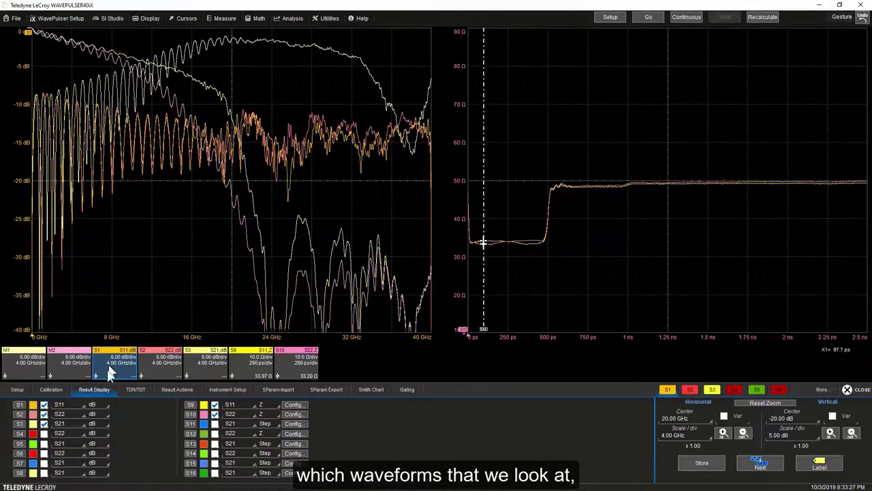
left_click(44, 424)
left_click(44, 414)
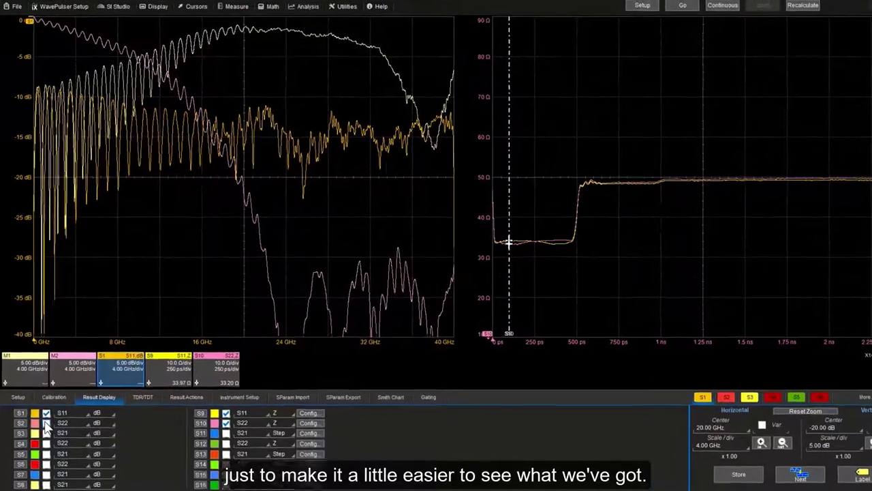
left_click(49, 424)
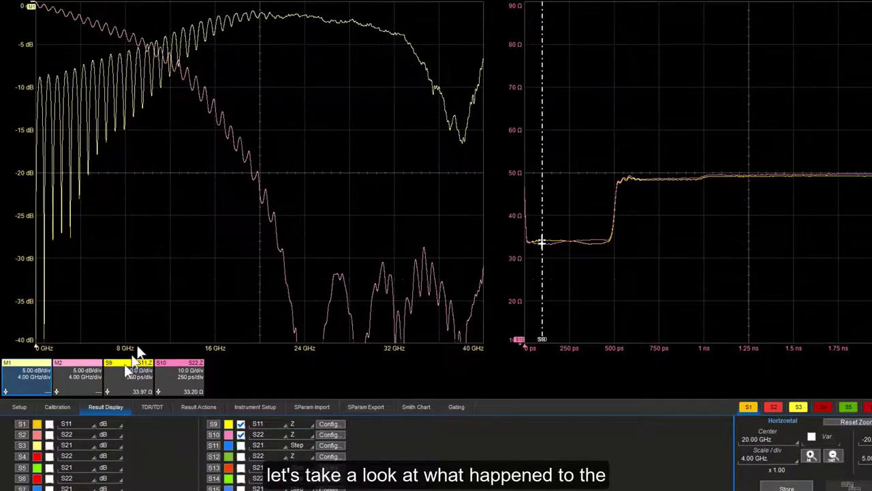
left_click(50, 423)
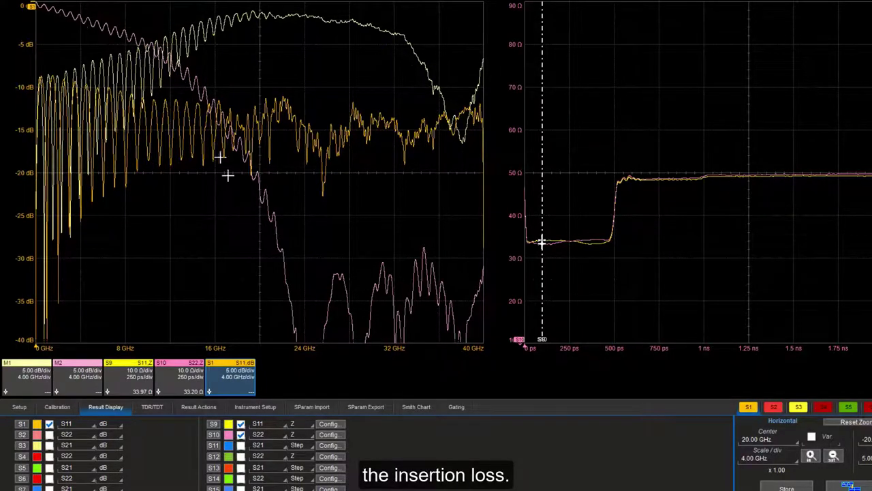
Re-check S3 to show the gated S21 insertion loss next to S11, M1 and M2.
left_click(49, 446)
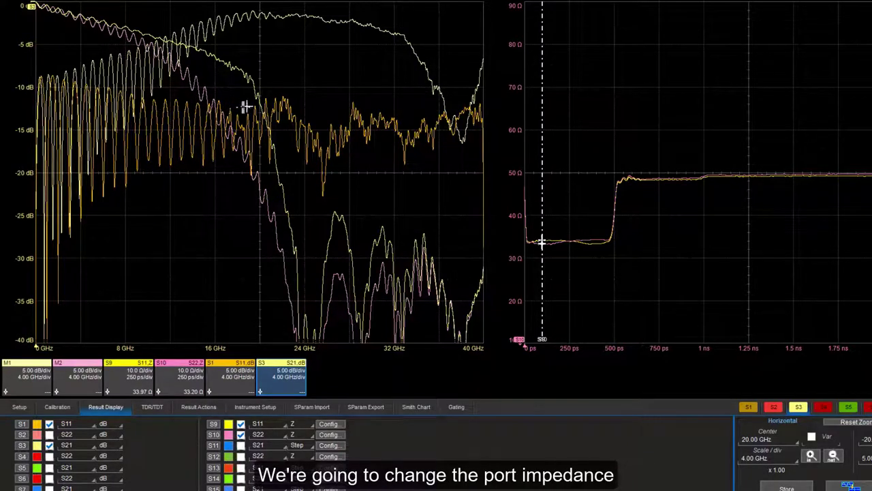
Set the single-ended reference impedance to 34 Ω in Setup and recalculate the results.
left_click(18, 408)
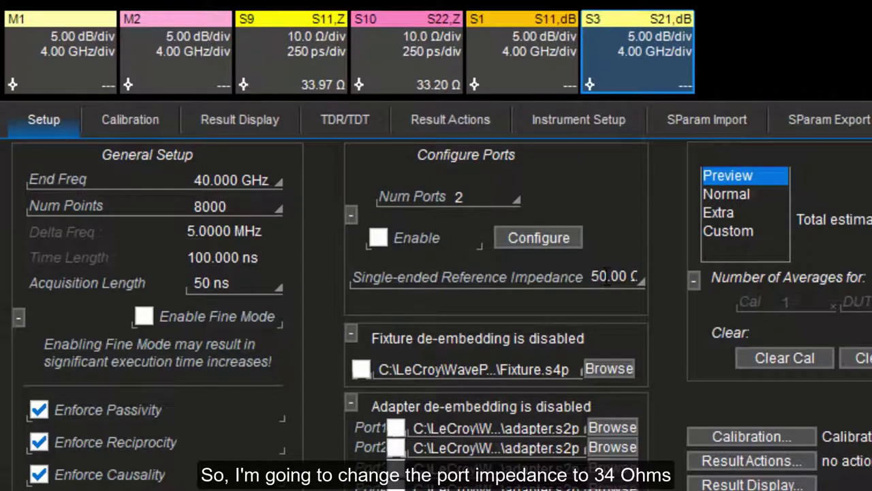
left_click(608, 277)
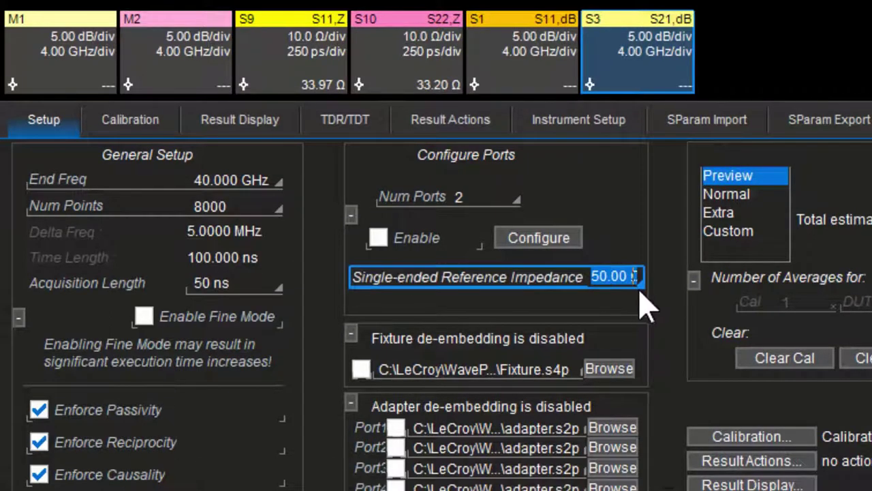
type("34")
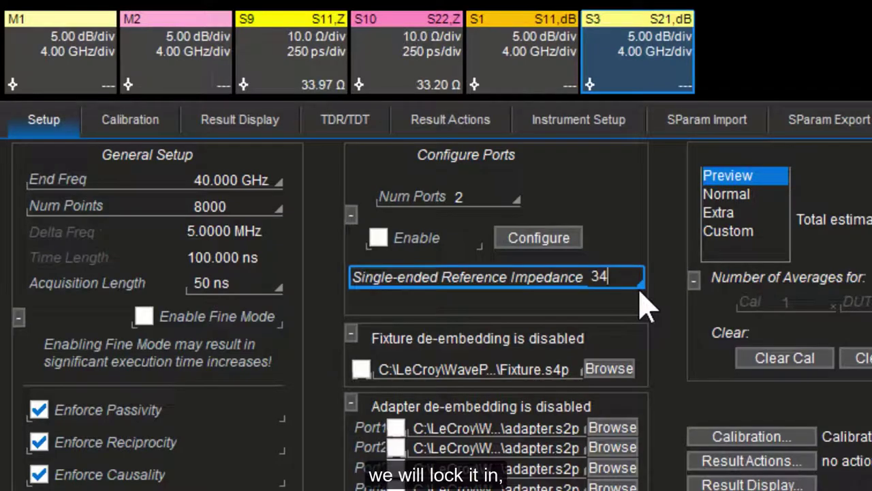
key("Return")
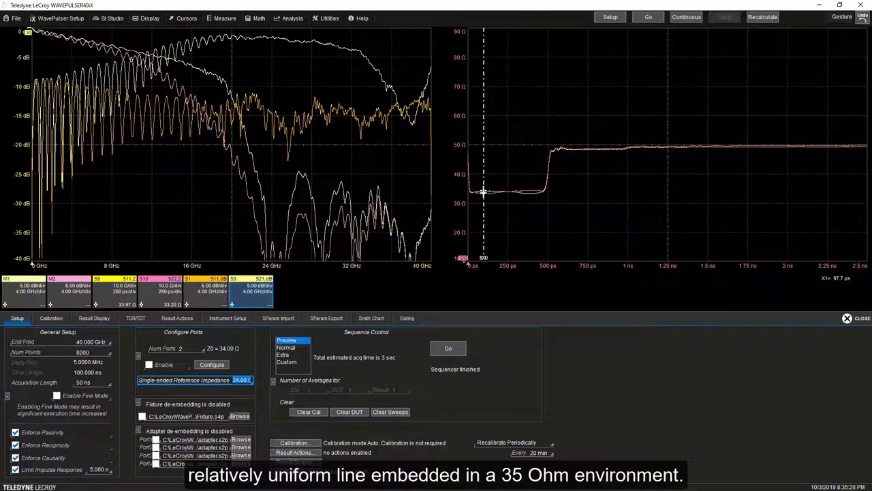
left_click(762, 17)
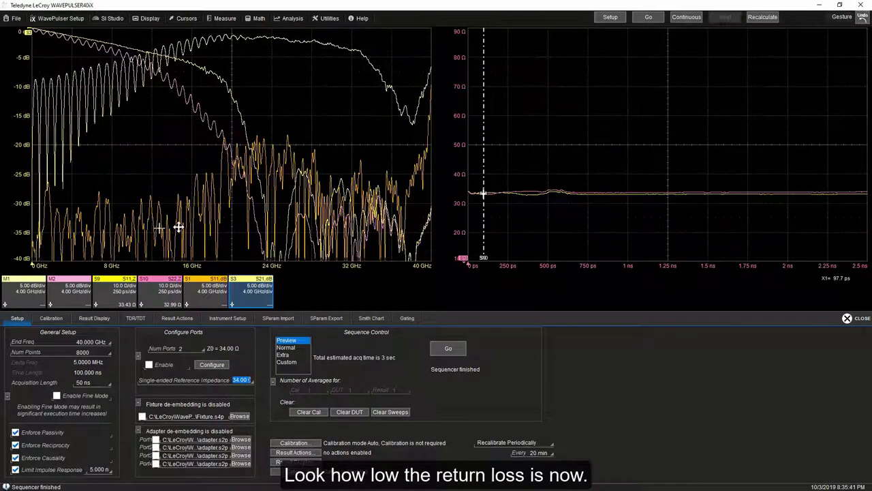